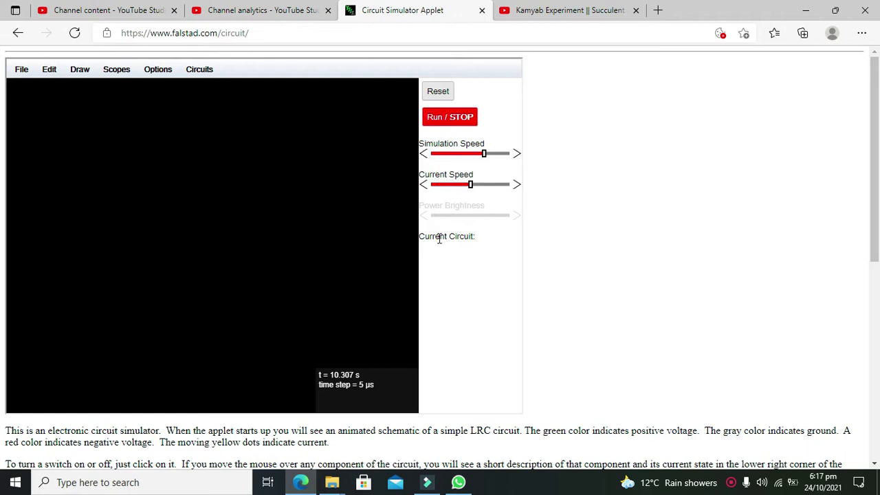
Place a 1-terminal +5V voltage source on the canvas with its lead pointing right.
{"action": "double_click", "coordinate": [441, 236]}
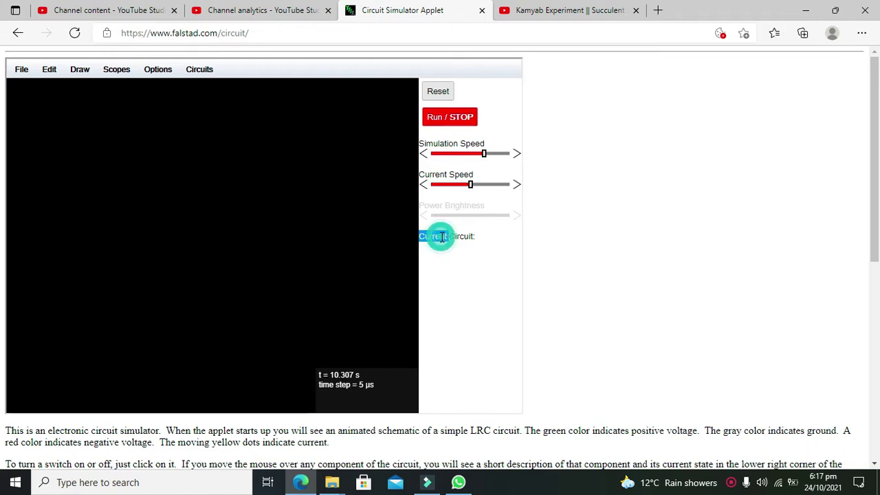
{"action": "left_click", "coordinate": [460, 236]}
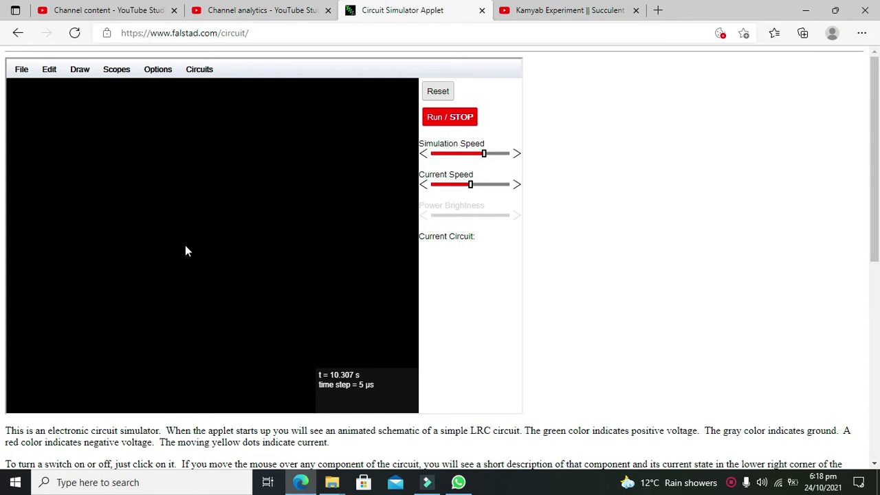
{"action": "left_click", "coordinate": [80, 74]}
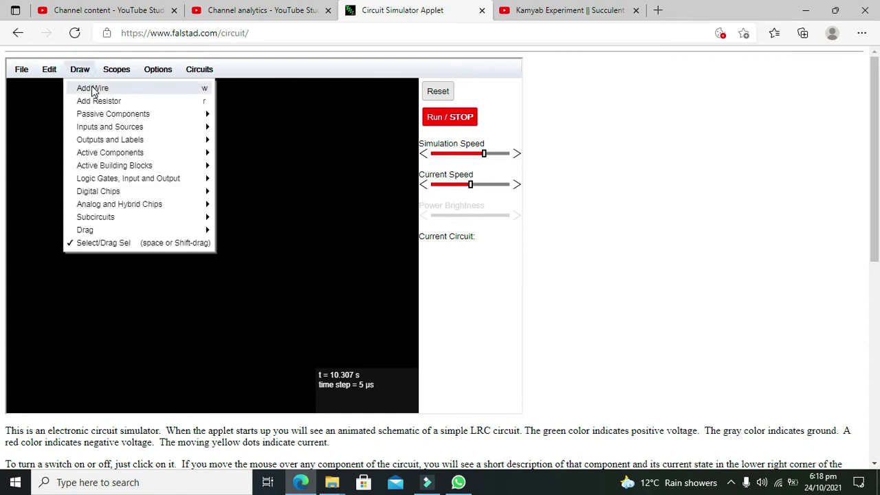
{"action": "mouse_move", "coordinate": [129, 128]}
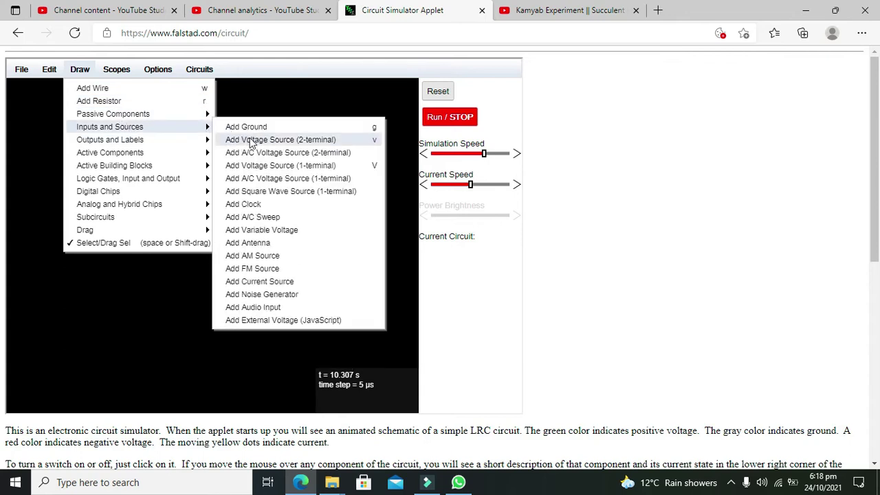
{"action": "left_click", "coordinate": [276, 165]}
{"action": "left_click", "coordinate": [103, 164]}
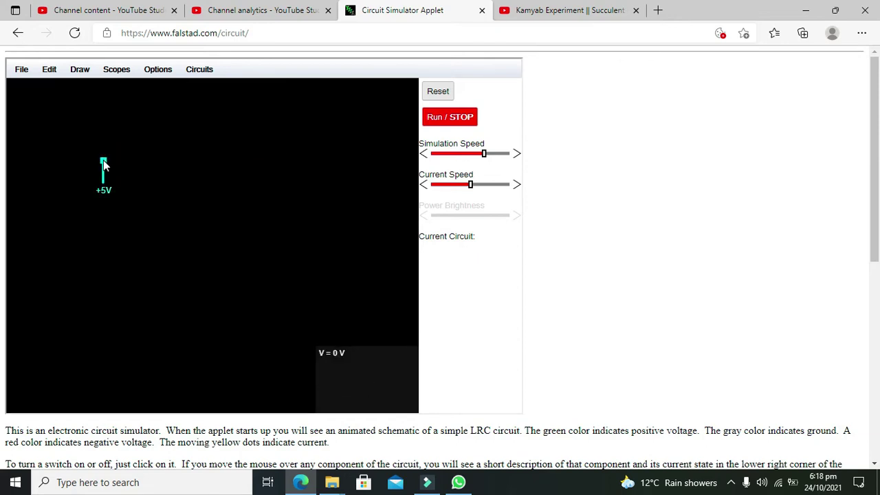
{"action": "left_click_drag", "start_coordinate": [104, 161], "coordinate": [142, 196]}
{"action": "left_click", "coordinate": [156, 153]}
Add an SCR to the right of the source with its anode joined to the +5V lead.
{"action": "left_click", "coordinate": [80, 71]}
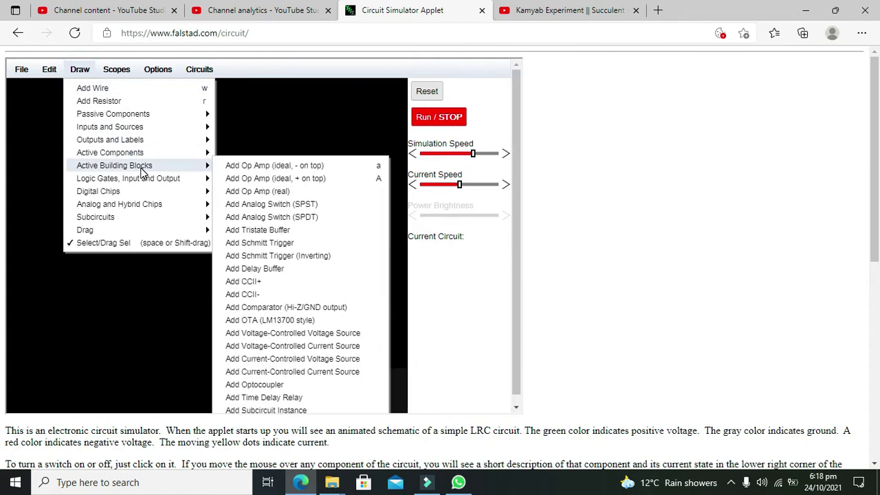
{"action": "mouse_move", "coordinate": [135, 144]}
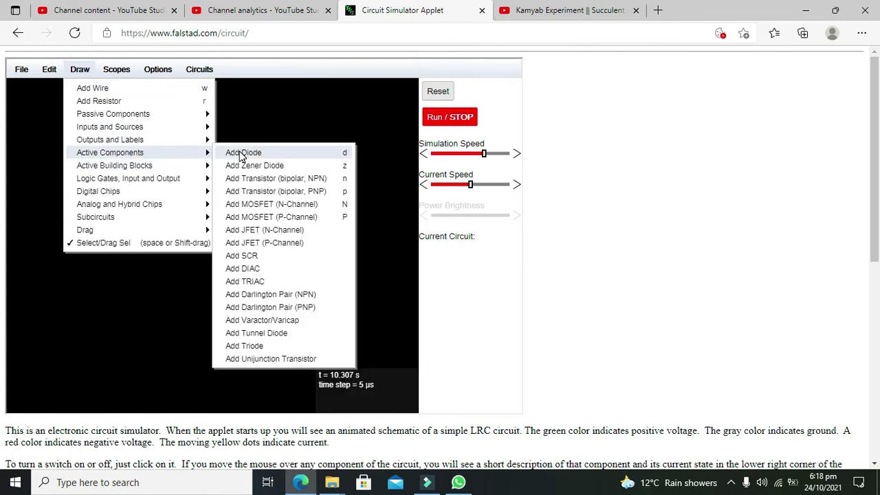
{"action": "left_click", "coordinate": [260, 255]}
{"action": "left_click_drag", "start_coordinate": [172, 195], "coordinate": [218, 195]}
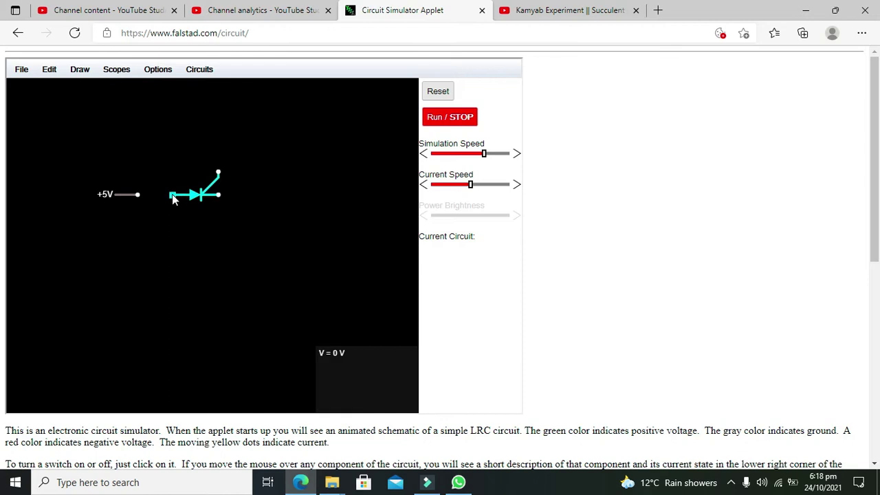
{"action": "left_click_drag", "start_coordinate": [173, 198], "coordinate": [143, 194]}
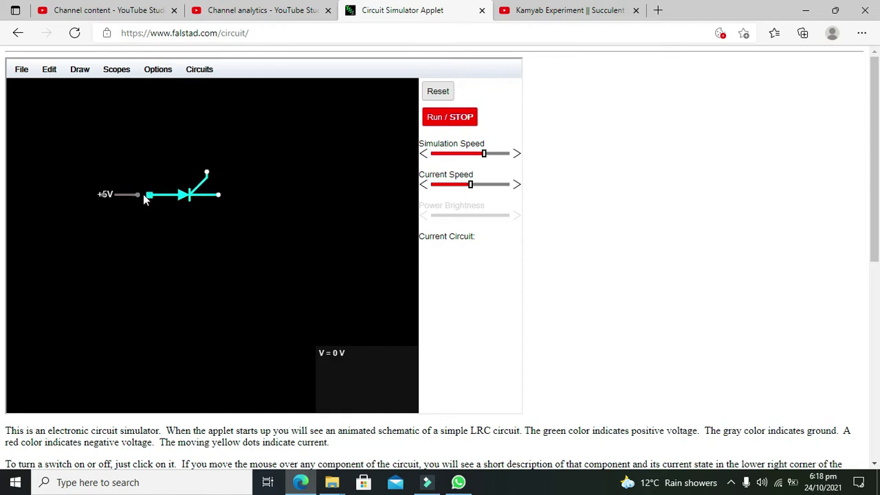
{"action": "left_click", "coordinate": [172, 219]}
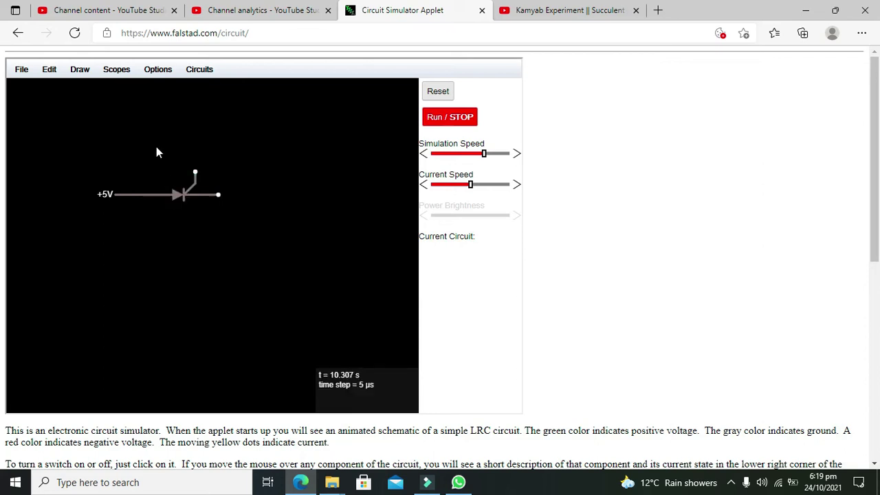
Place a ground to the right of the SCR.
{"action": "left_click", "coordinate": [79, 72]}
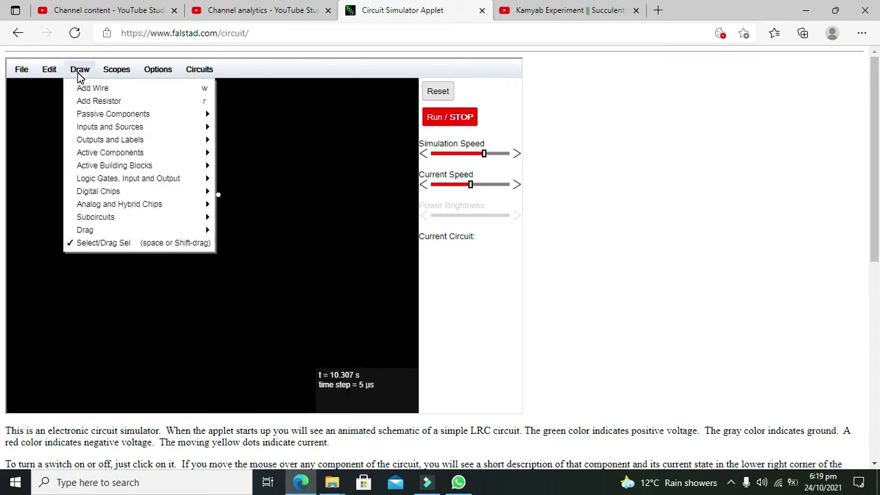
{"action": "mouse_move", "coordinate": [133, 132]}
{"action": "left_click", "coordinate": [240, 127]}
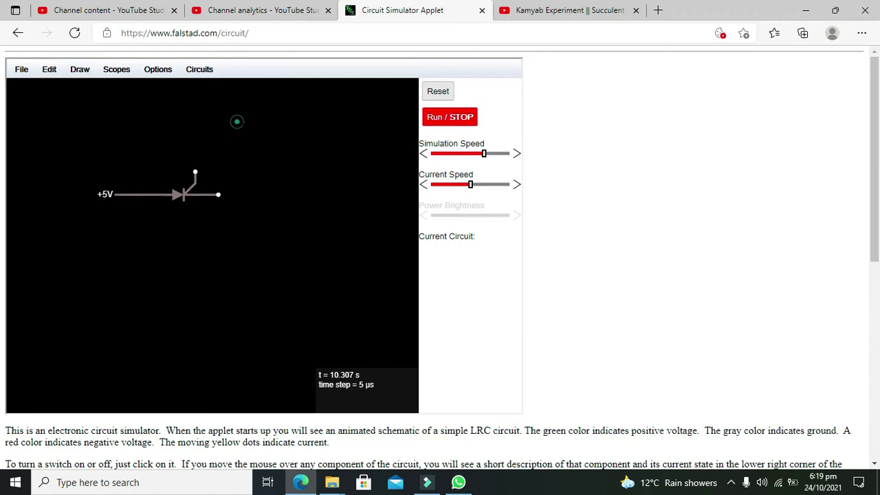
{"action": "left_click_drag", "start_coordinate": [218, 195], "coordinate": [218, 253]}
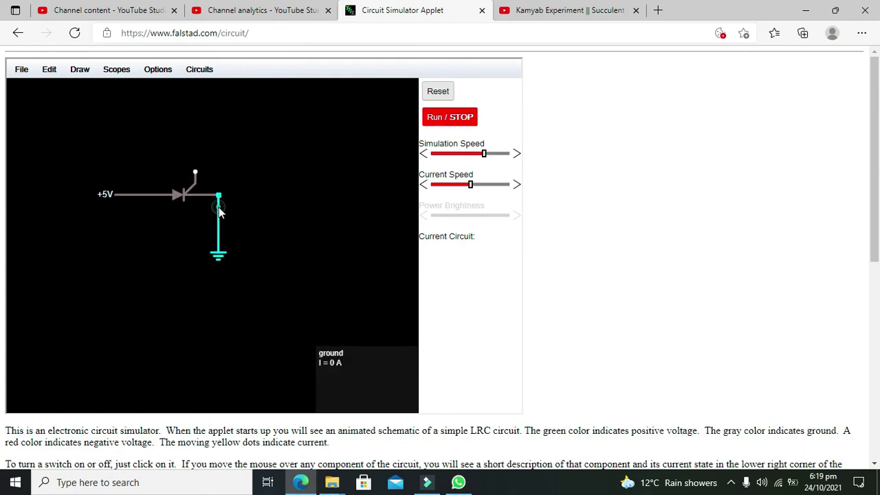
{"action": "left_click_drag", "start_coordinate": [221, 212], "coordinate": [293, 211]}
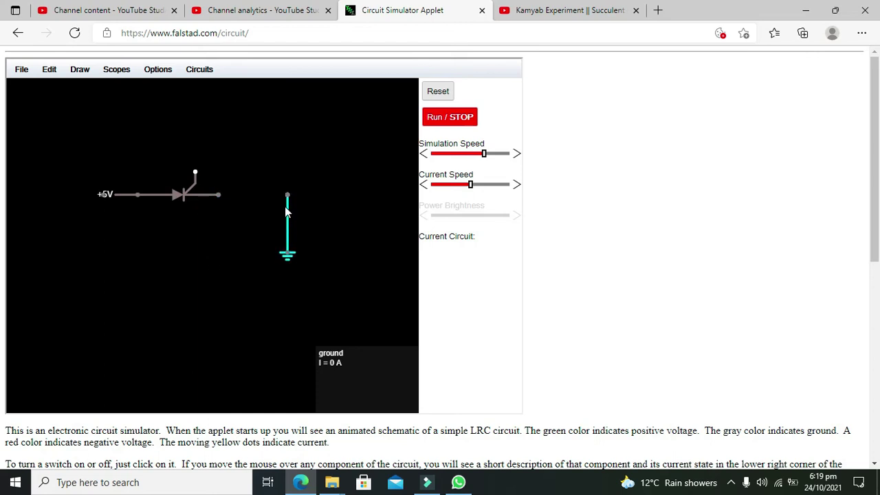
{"action": "left_click", "coordinate": [252, 210]}
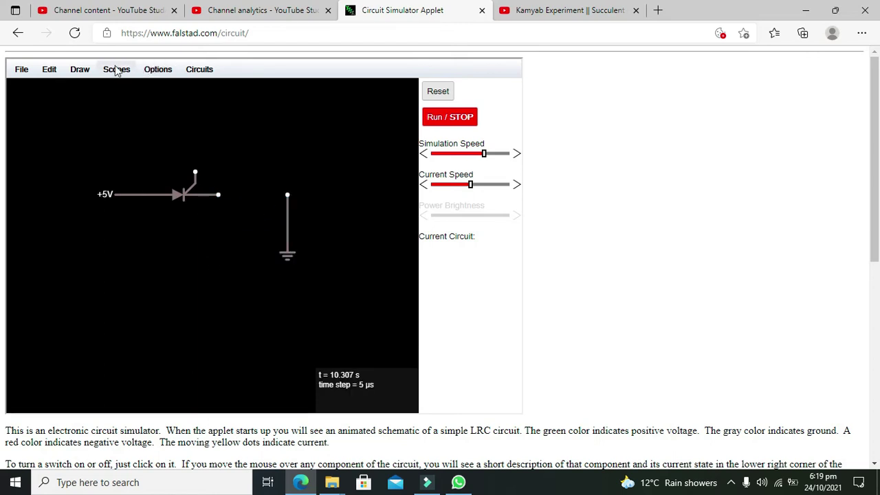
Insert an LED from the SCR's cathode to the ground wire and start the simulation.
{"action": "left_click", "coordinate": [80, 70]}
{"action": "mouse_move", "coordinate": [155, 130]}
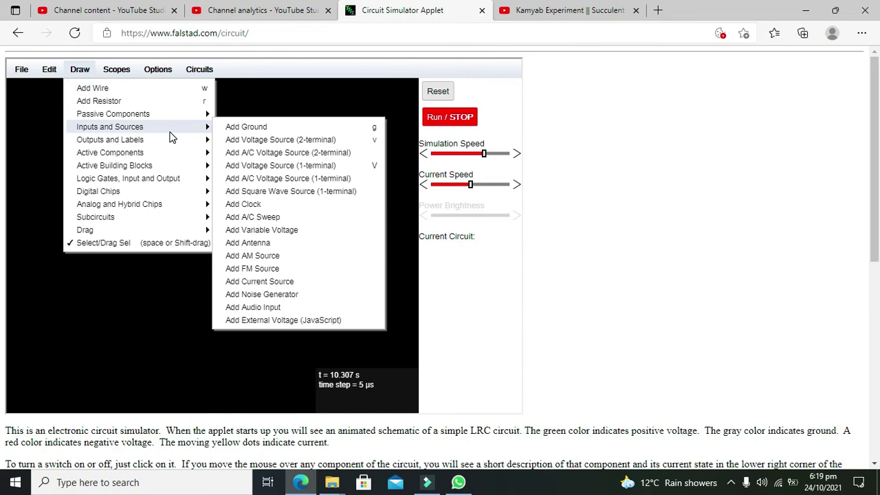
{"action": "mouse_move", "coordinate": [165, 154]}
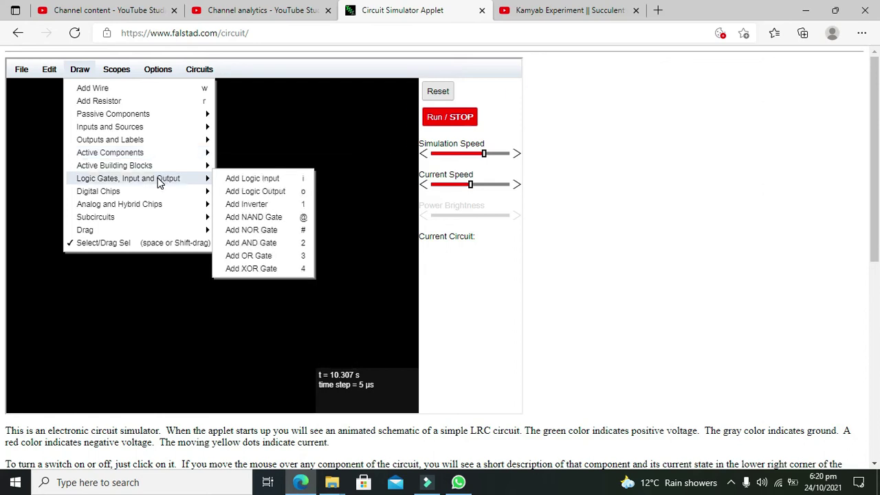
{"action": "mouse_move", "coordinate": [143, 113]}
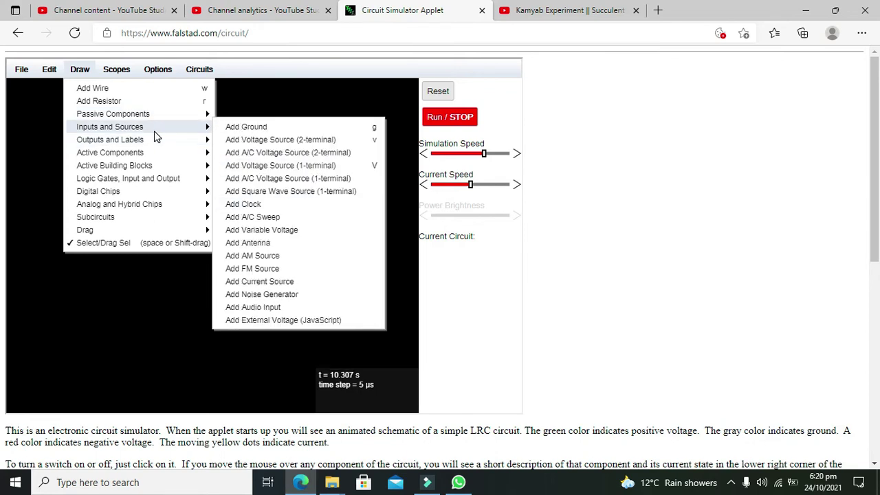
{"action": "left_click", "coordinate": [231, 152]}
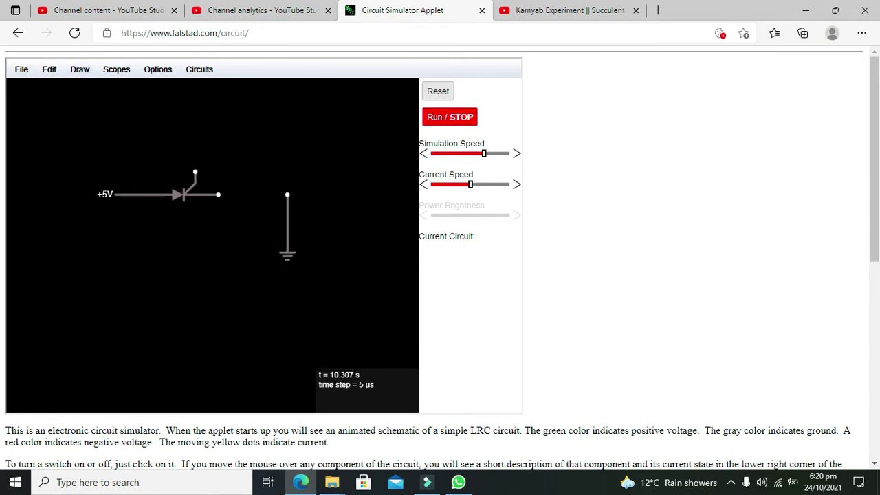
{"action": "left_click_drag", "start_coordinate": [229, 194], "coordinate": [265, 194]}
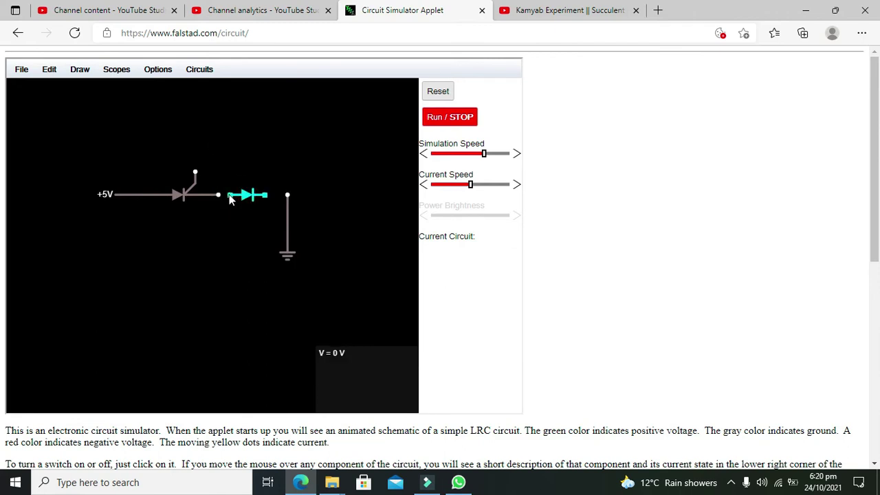
{"action": "left_click_drag", "start_coordinate": [263, 197], "coordinate": [287, 195]}
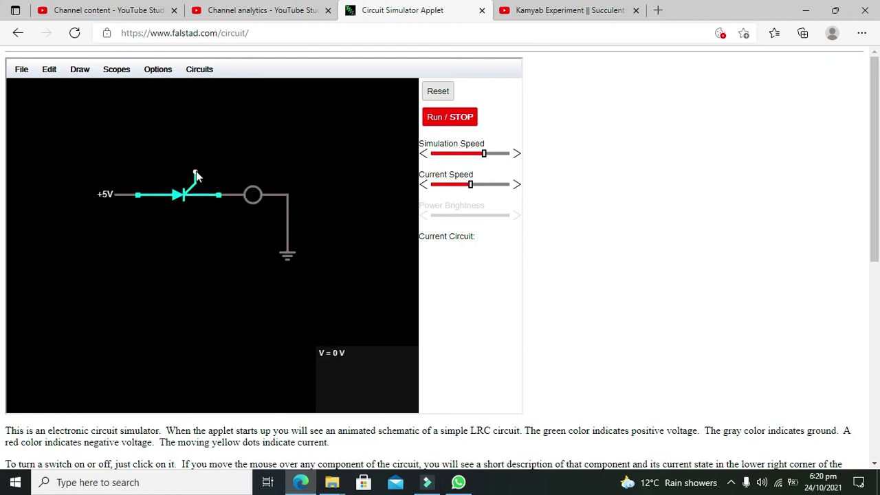
{"action": "left_click", "coordinate": [440, 120]}
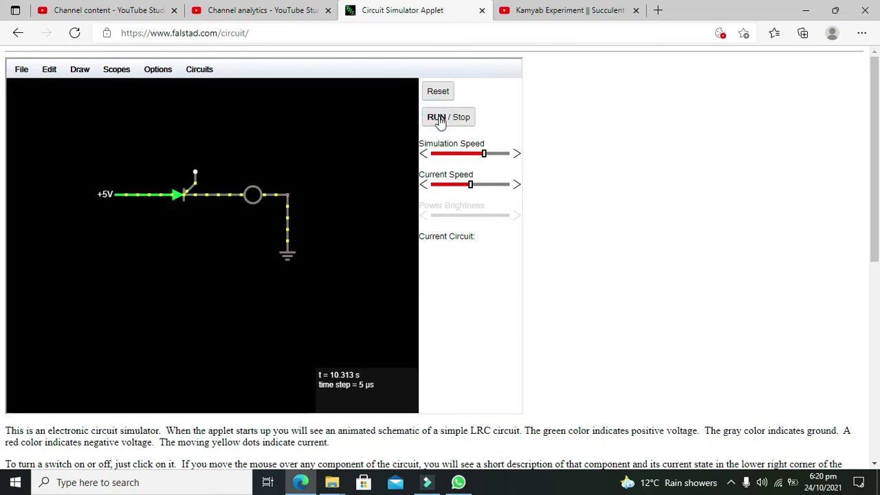
Toggle Run/Stop and leave the simulation paused at 10.327 s.
{"action": "left_click", "coordinate": [441, 120]}
{"action": "left_click", "coordinate": [440, 119]}
{"action": "left_click", "coordinate": [441, 120]}
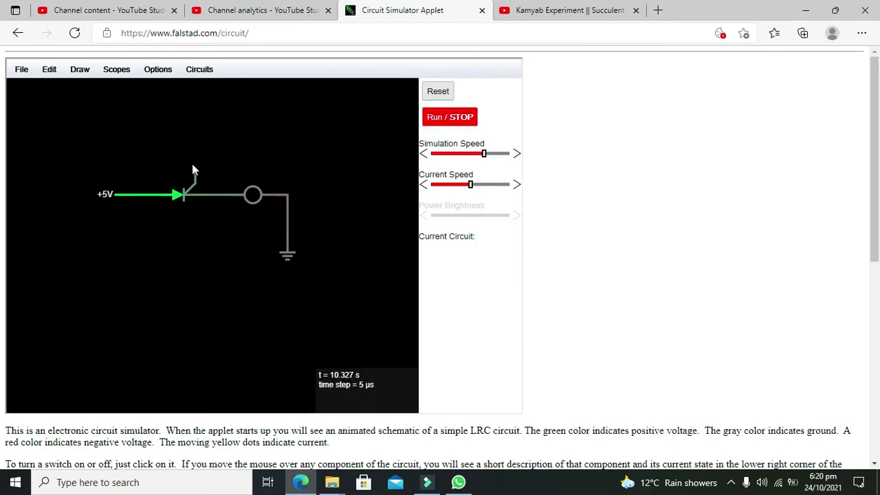
{"action": "mouse_move", "coordinate": [192, 196]}
Place an on/off switch above the SCR circuit.
{"action": "left_click", "coordinate": [73, 70]}
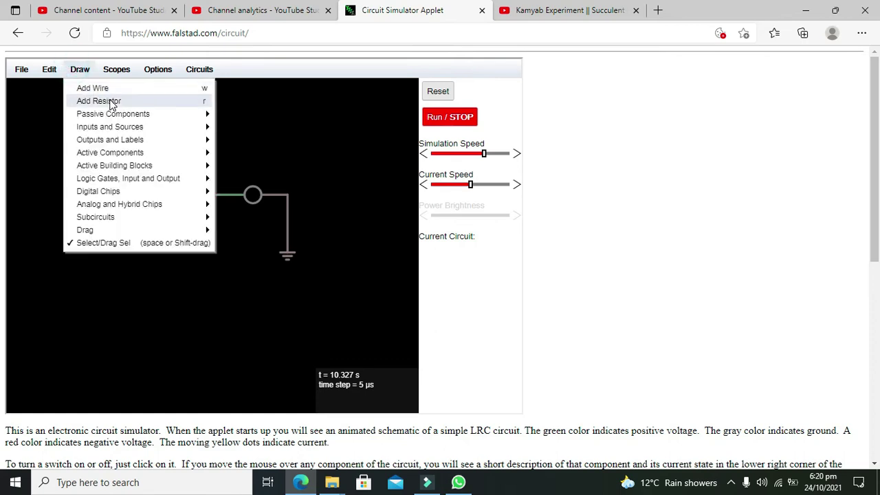
{"action": "mouse_move", "coordinate": [131, 118]}
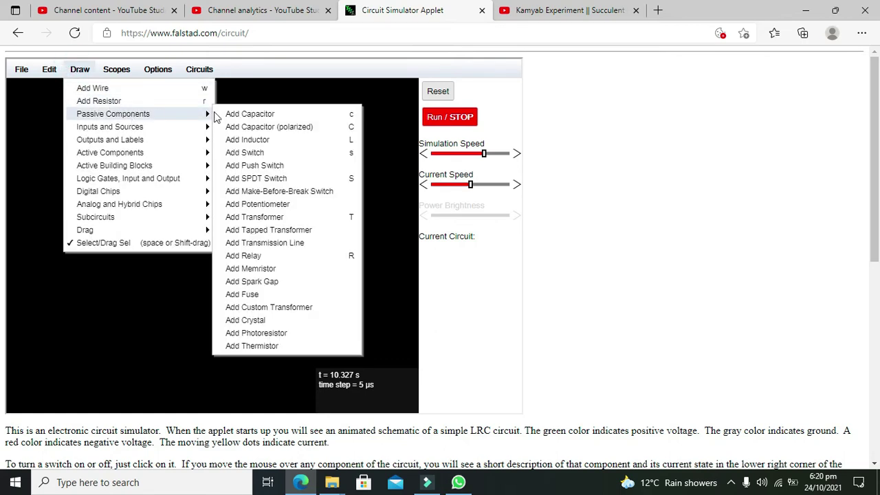
{"action": "left_click", "coordinate": [262, 152]}
{"action": "left_click", "coordinate": [132, 137]}
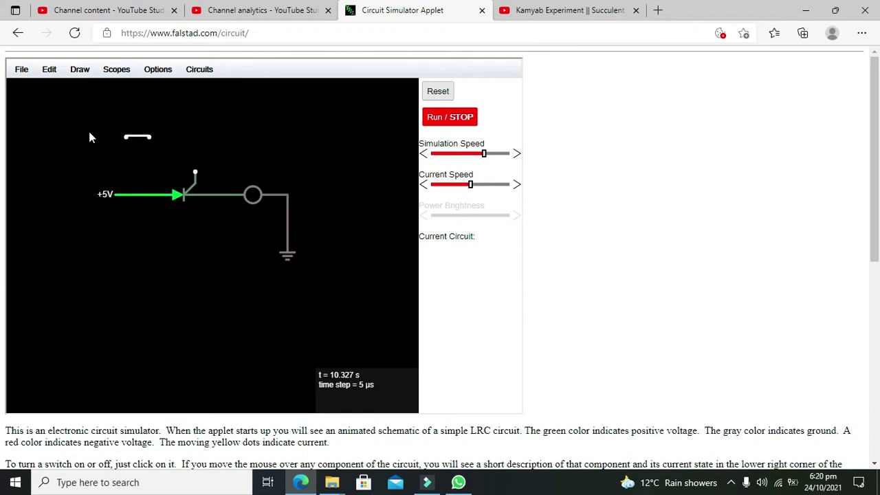
Duplicate the +5V source, move the copy left of the switch, and set it to 2 V.
{"action": "key", "text": "Delete"}
{"action": "key", "text": "ctrl+z"}
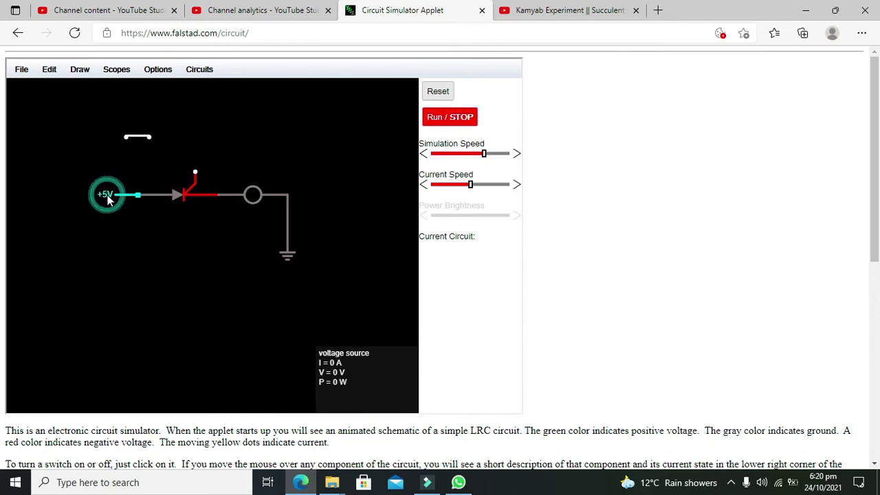
{"action": "key", "text": "ctrl+d"}
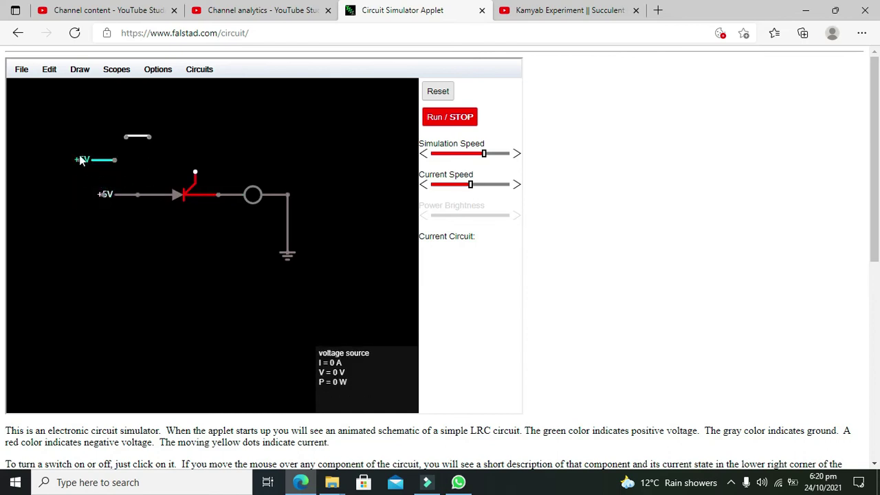
{"action": "left_click_drag", "start_coordinate": [76, 145], "coordinate": [125, 137]}
{"action": "double_click", "coordinate": [97, 136]}
{"action": "double_click", "coordinate": [214, 199]}
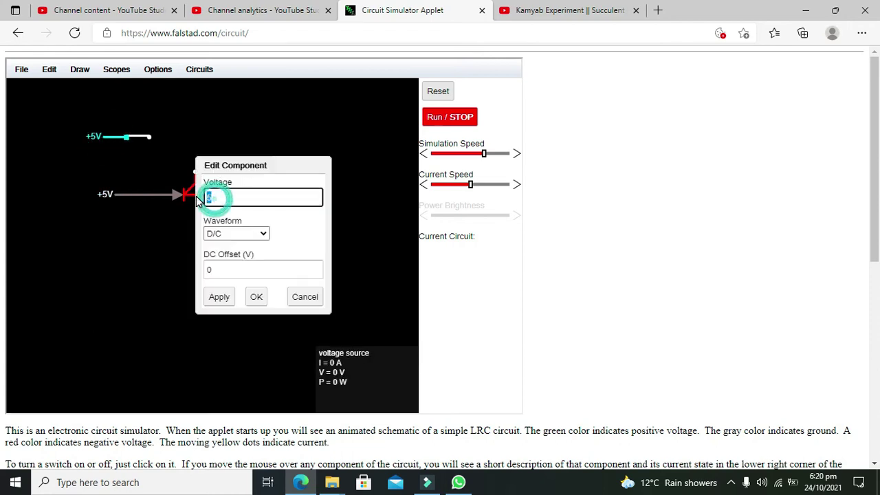
{"action": "type", "text": "2"}
{"action": "left_click", "coordinate": [260, 300]}
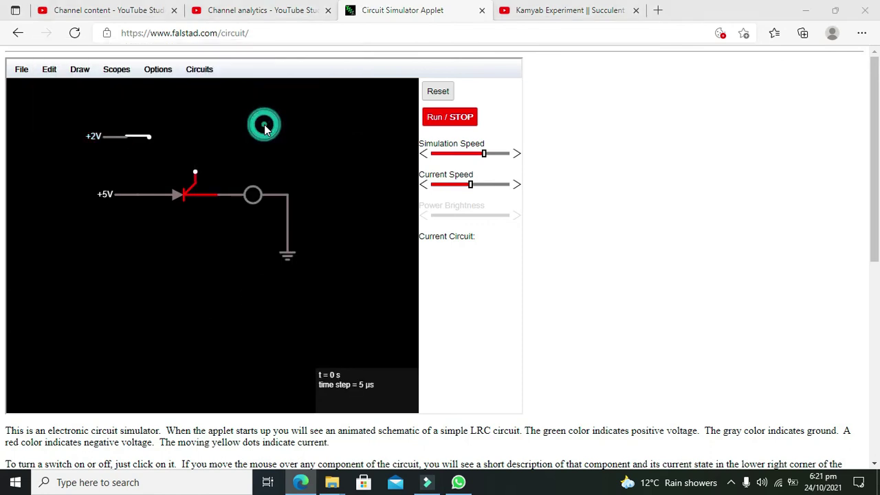
Wire the switch's right end to the SCR gate, leave the switch open, and run the simulation.
{"action": "left_click", "coordinate": [80, 69]}
{"action": "left_click", "coordinate": [99, 87]}
{"action": "mouse_move", "coordinate": [150, 137]}
{"action": "left_mouse_down"}
{"action": "mouse_move", "coordinate": [197, 149]}
{"action": "mouse_move", "coordinate": [195, 137]}
{"action": "mouse_move", "coordinate": [196, 172]}
{"action": "left_mouse_up"}
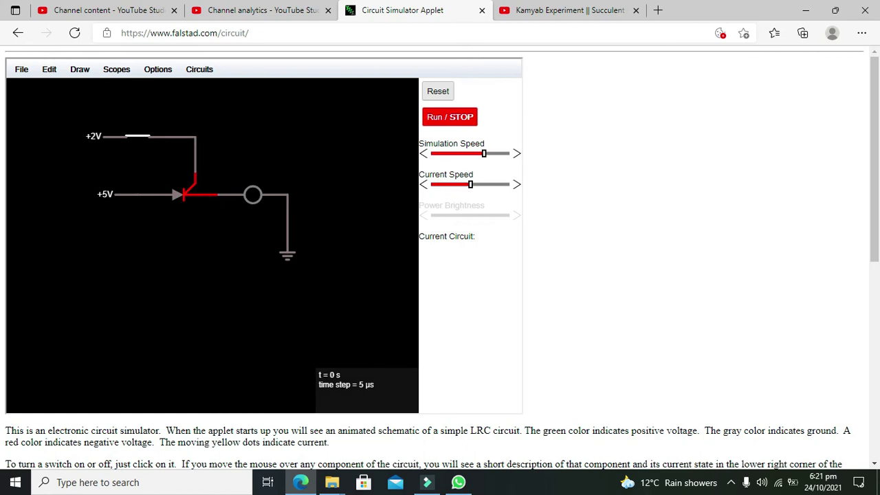
{"action": "left_click", "coordinate": [137, 136]}
{"action": "left_click", "coordinate": [145, 137]}
{"action": "left_click", "coordinate": [140, 137]}
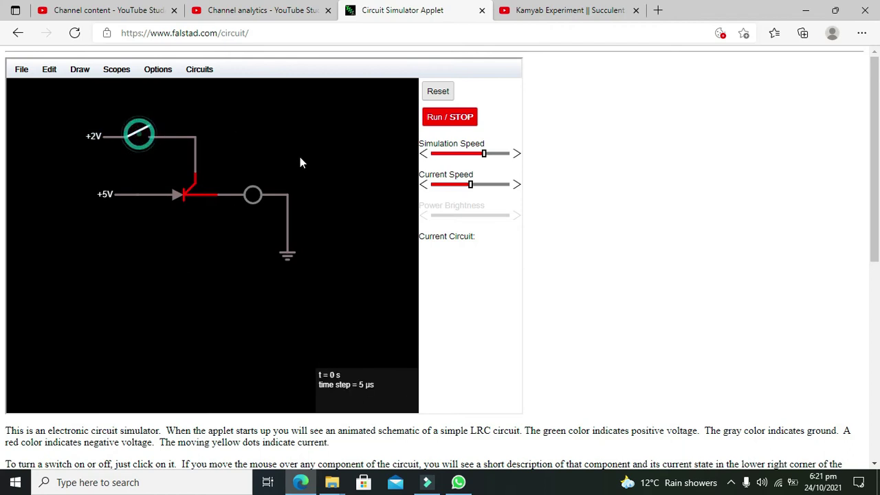
{"action": "left_click", "coordinate": [441, 118]}
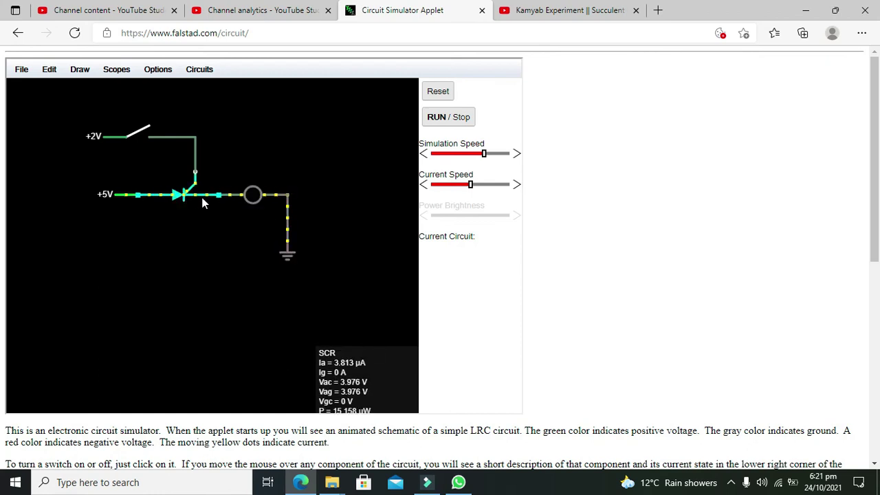
{"action": "key", "text": "Delete"}
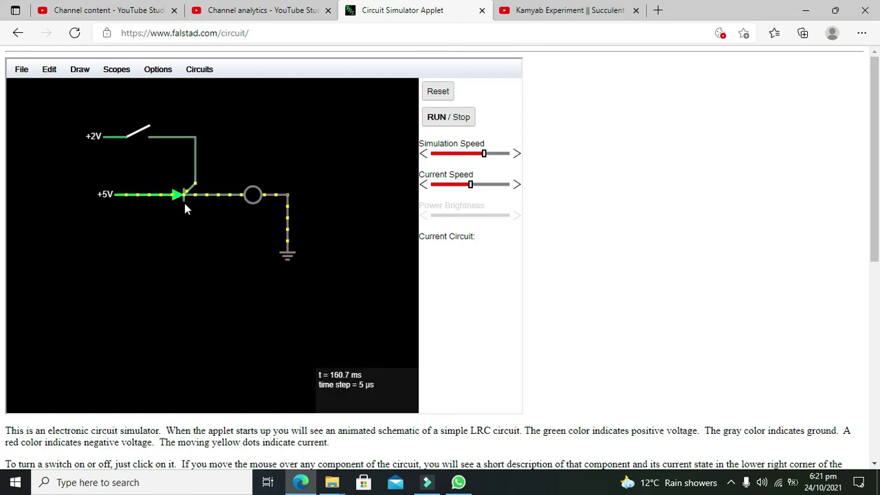
{"action": "left_click", "coordinate": [142, 137]}
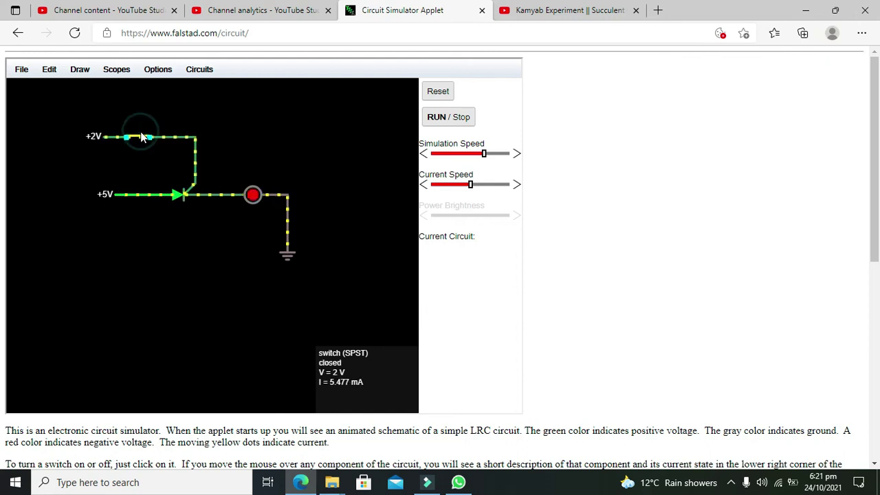
{"action": "left_click", "coordinate": [143, 137]}
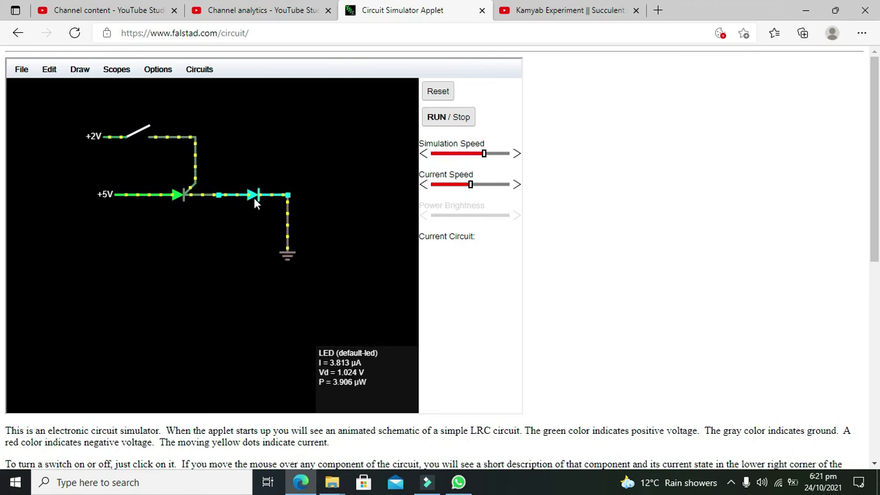
{"action": "left_click", "coordinate": [141, 137]}
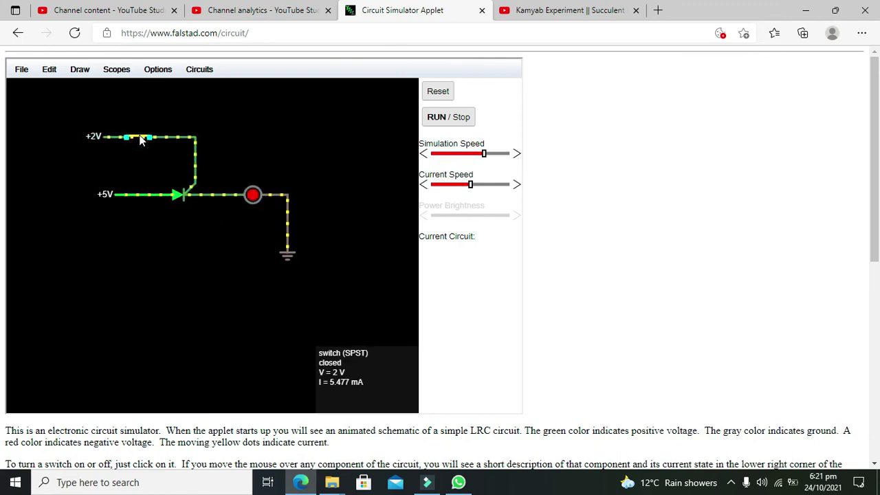
{"action": "left_click", "coordinate": [141, 138]}
{"action": "left_click", "coordinate": [141, 138]}
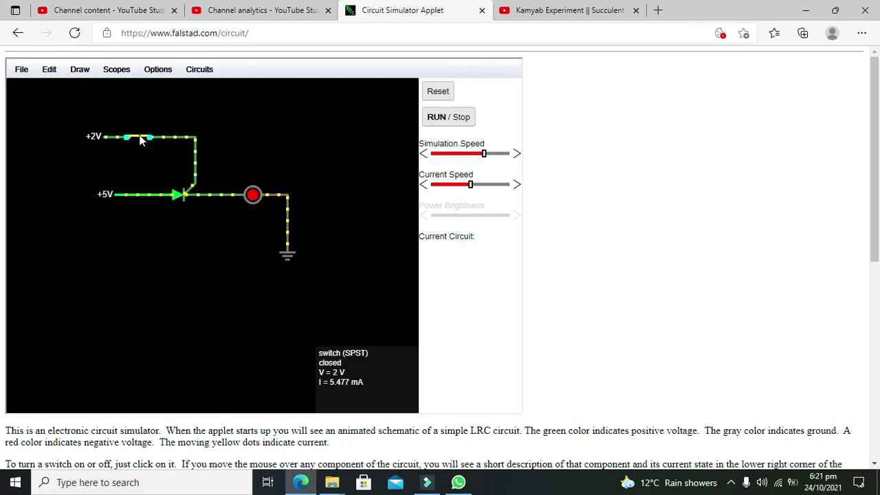
{"action": "left_click", "coordinate": [135, 137]}
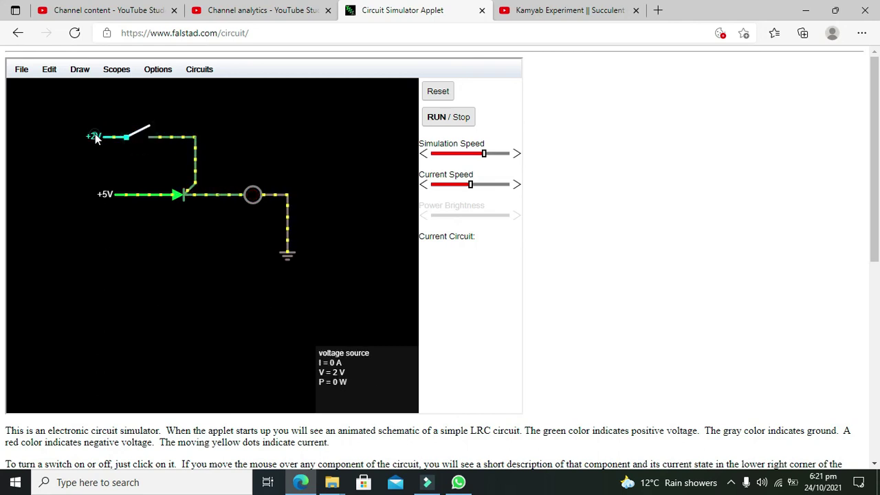
Change the gate source to 3 V and close the switch so the LED lights at 14.543 mA.
{"action": "double_click", "coordinate": [96, 137]}
{"action": "double_click", "coordinate": [218, 196]}
{"action": "type", "text": "3"}
{"action": "left_click", "coordinate": [246, 297]}
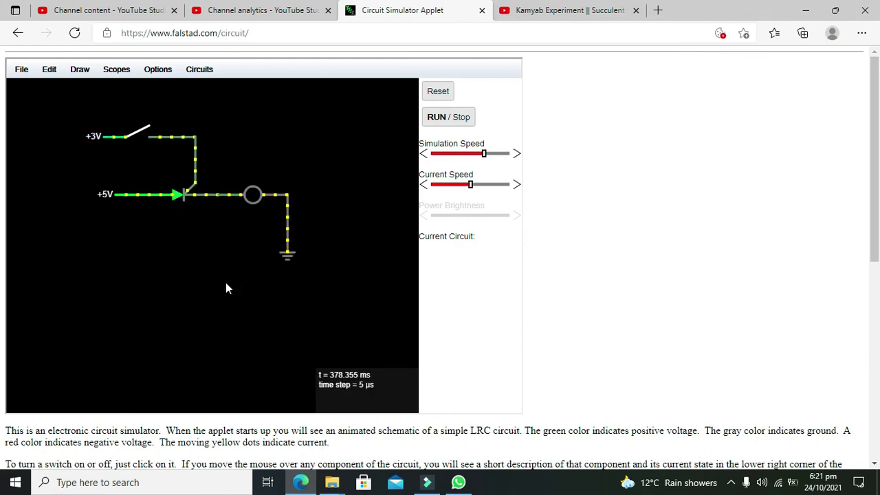
{"action": "left_click", "coordinate": [142, 136]}
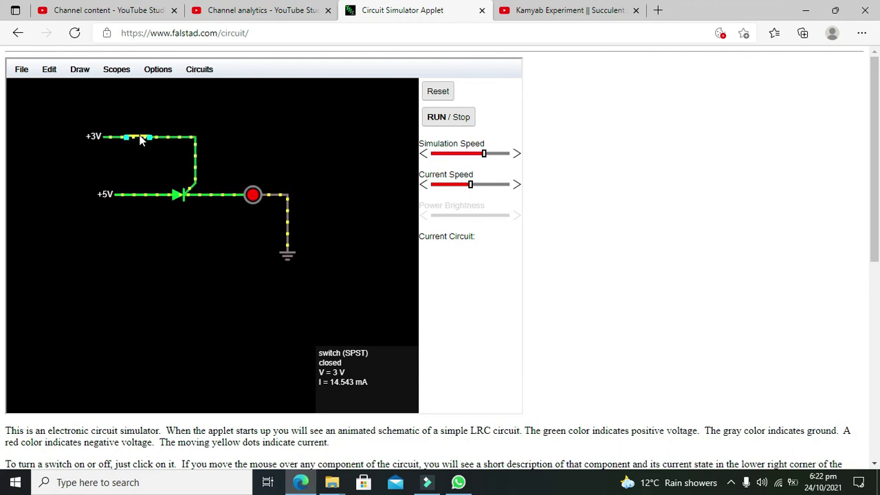
Open the gate switch and clear the selection, with the LED staying lit as the SCR latches.
{"action": "left_click", "coordinate": [140, 138]}
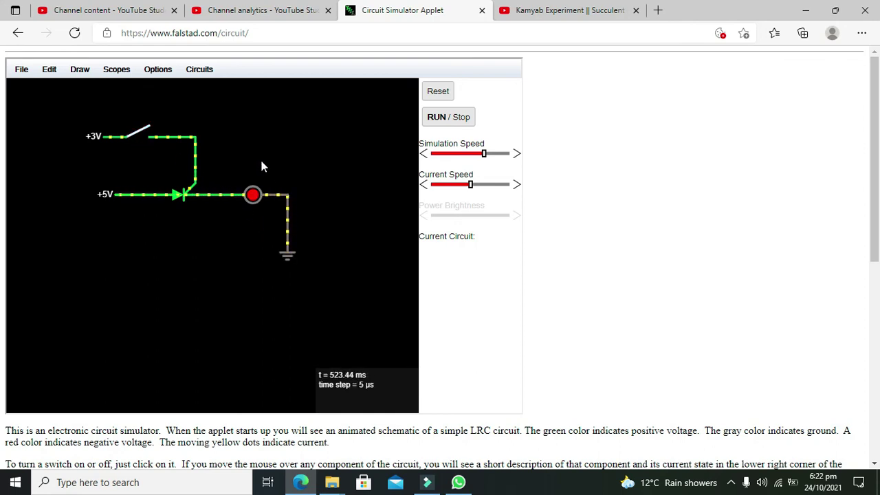
{"action": "left_click_drag", "start_coordinate": [269, 168], "coordinate": [310, 284]}
{"action": "left_click", "coordinate": [339, 297]}
{"action": "left_click", "coordinate": [731, 454]}
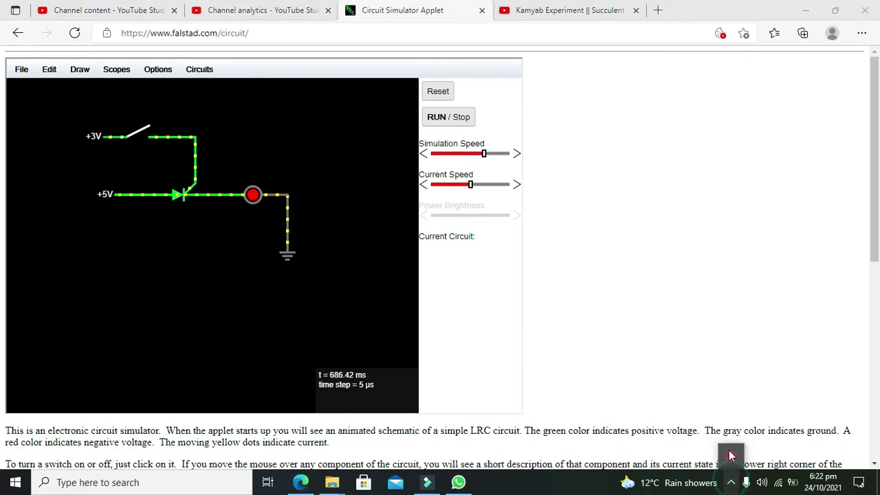